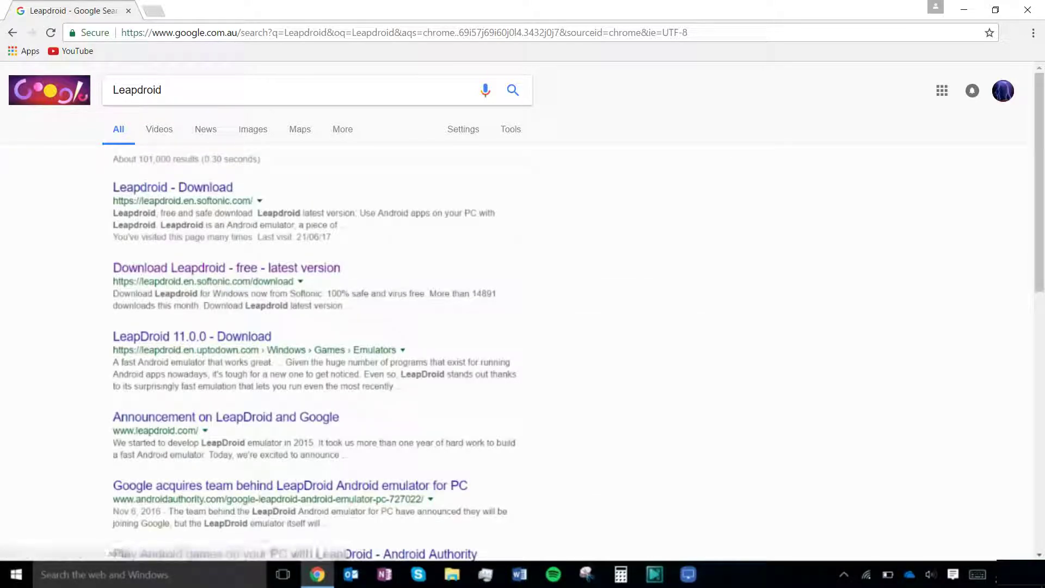
Download Leapdroid for Windows from its Softonic page, signing in with Facebook
{"action": "left_click", "coordinate": [228, 188]}
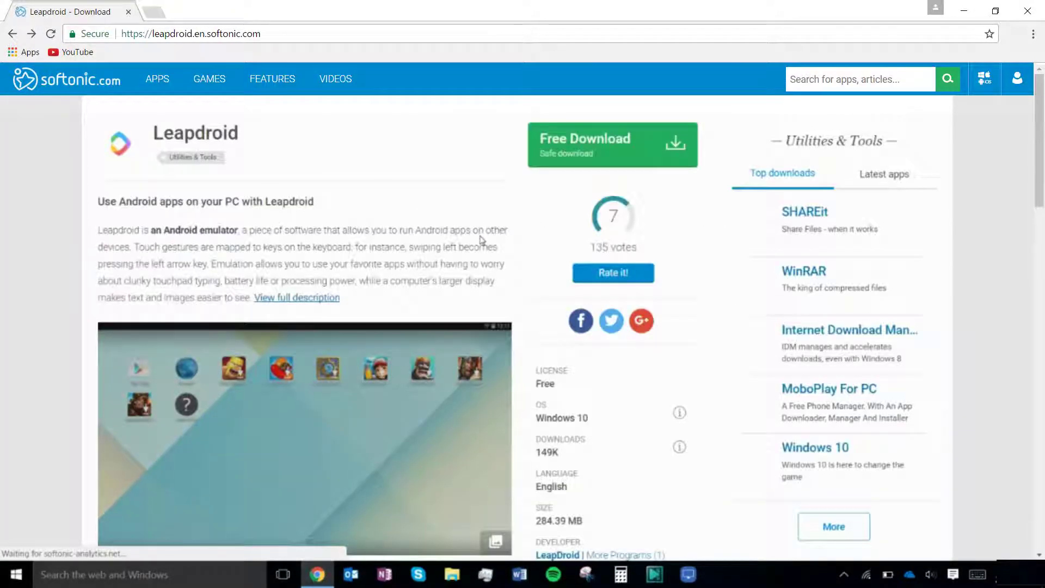
{"action": "left_click", "coordinate": [573, 156]}
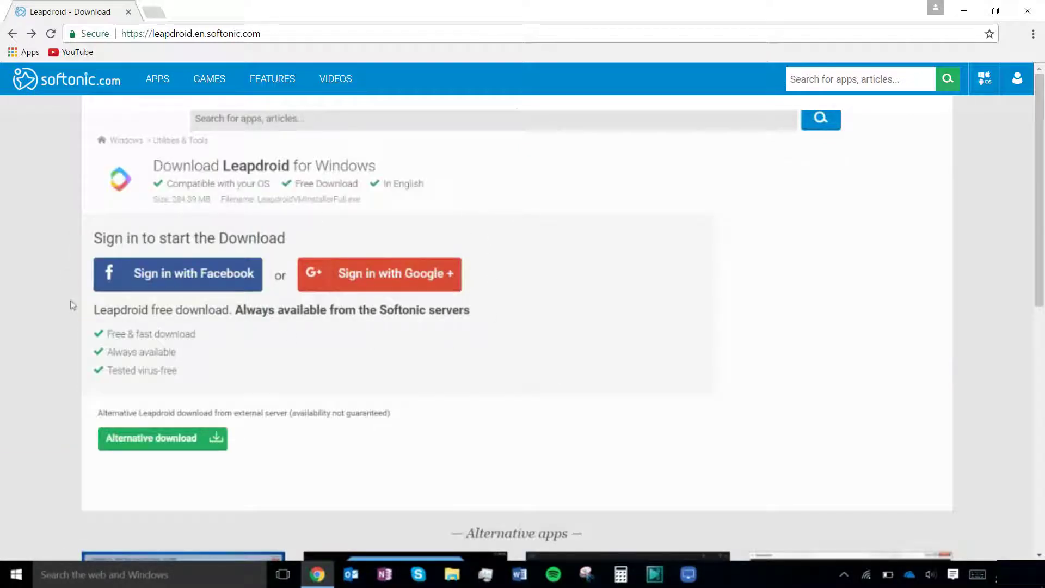
{"action": "left_click", "coordinate": [205, 276]}
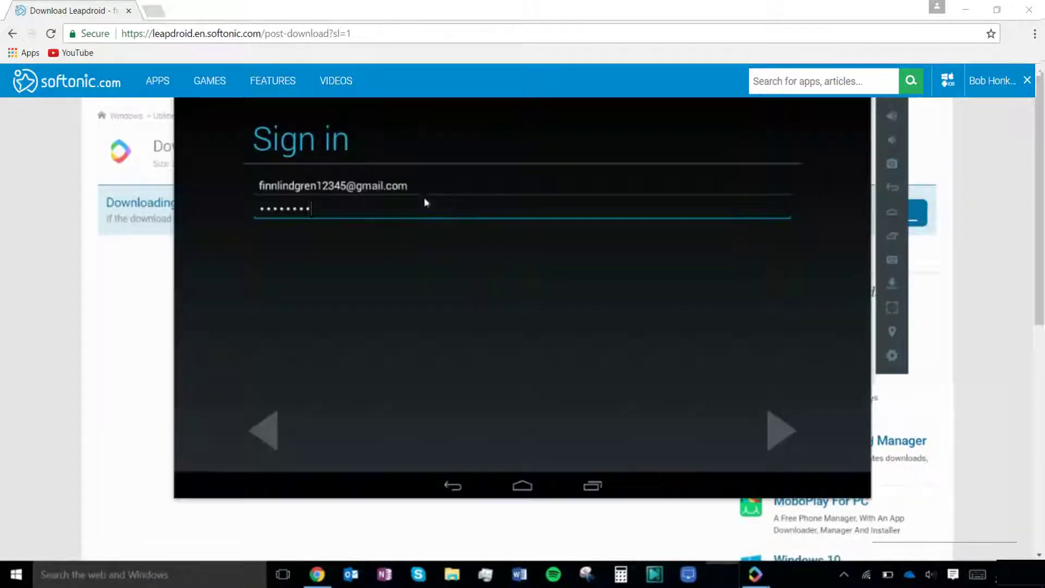
Submit the Google account sign-in in the emulator and accept the Google Play Terms of Service without subscribing to news and offers
{"action": "left_click", "coordinate": [781, 430]}
{"action": "left_click", "coordinate": [652, 308]}
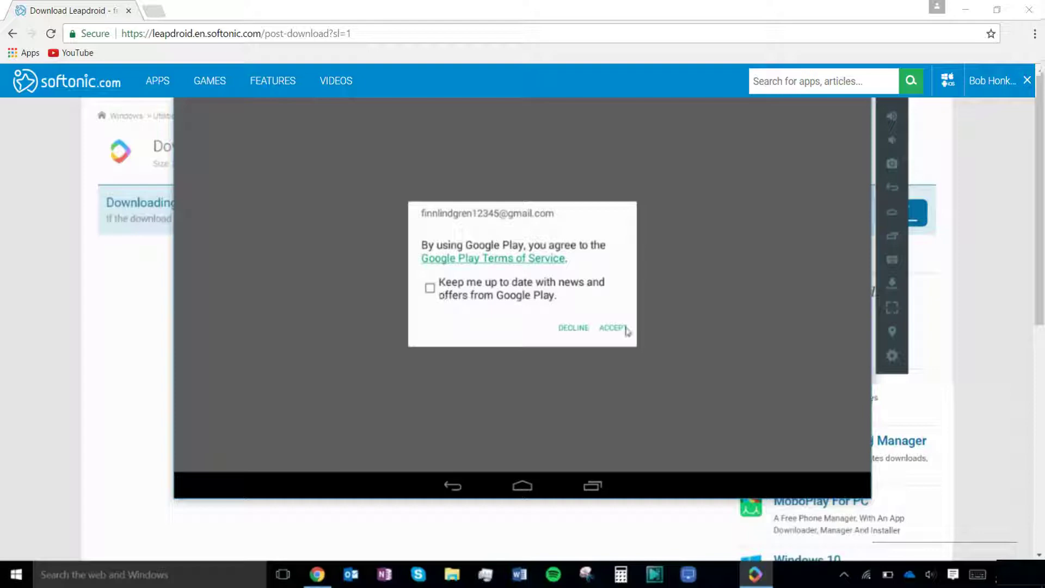
{"action": "left_click", "coordinate": [623, 329]}
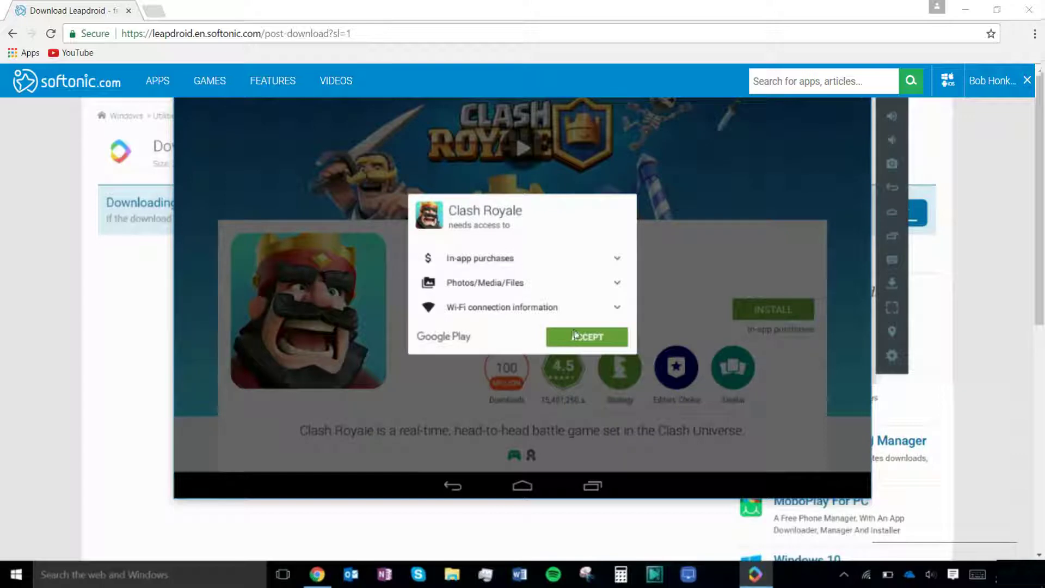
Install Clash Royale with its requested permissions and run it in an enlarged emulator window
{"action": "left_click", "coordinate": [574, 336]}
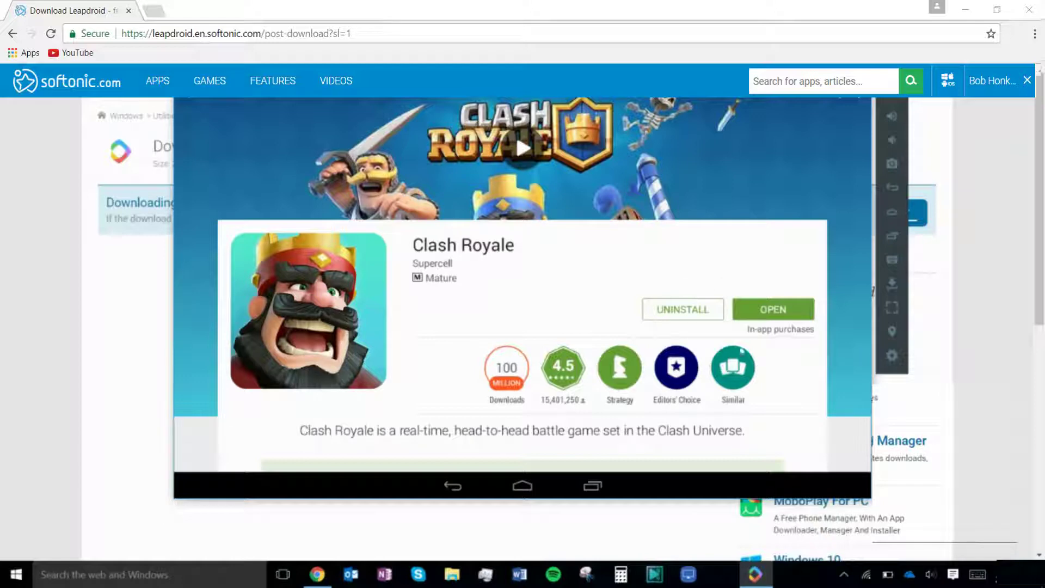
{"action": "left_click", "coordinate": [773, 310]}
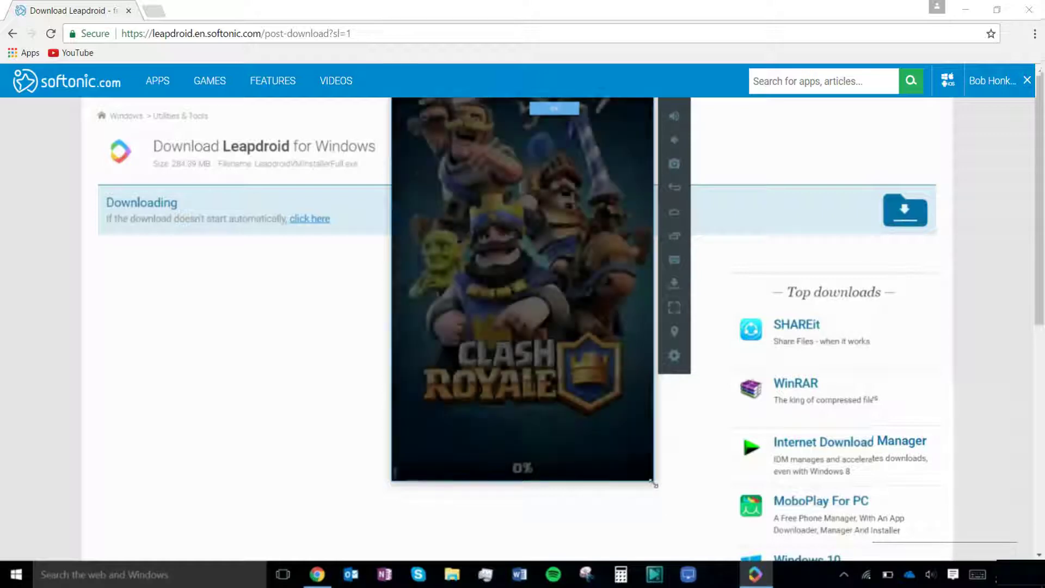
{"action": "left_click_drag", "start_coordinate": [653, 482], "coordinate": [705, 495]}
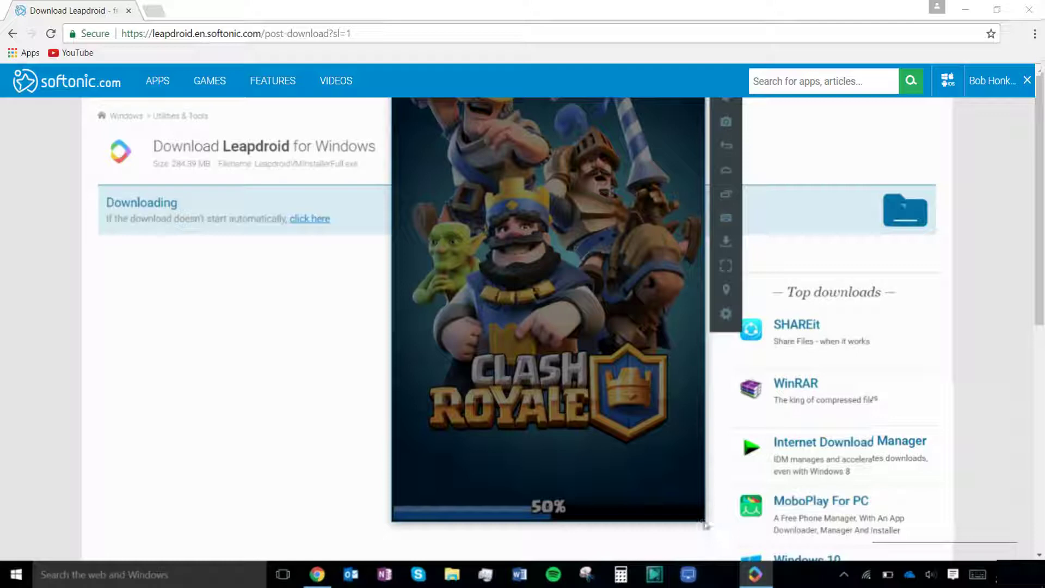
{"action": "left_click_drag", "start_coordinate": [707, 525], "coordinate": [729, 560]}
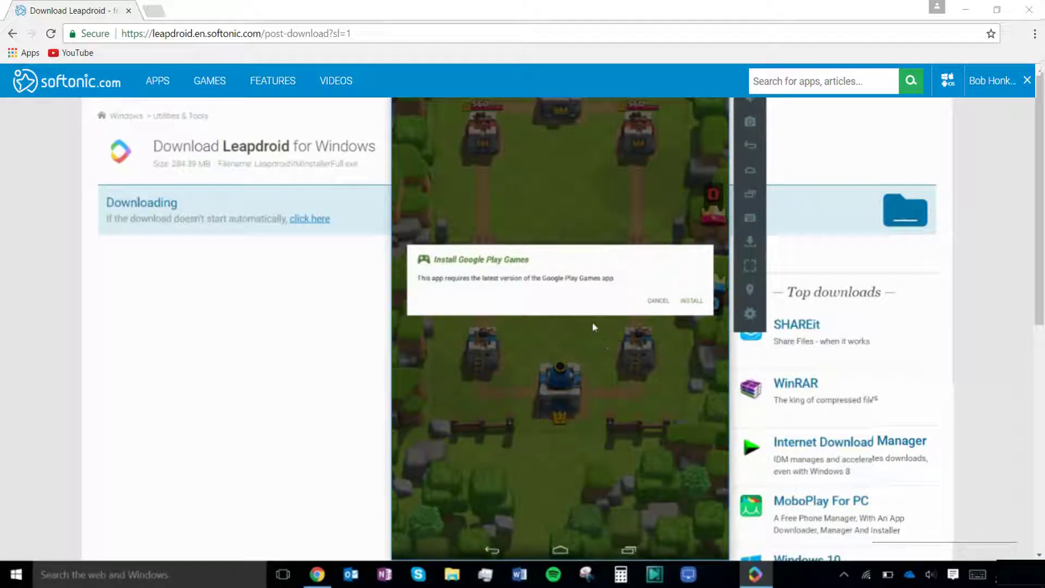
Install the required Google Play Games app, granting Identity access, and return to Clash Royale
{"action": "left_click", "coordinate": [690, 303]}
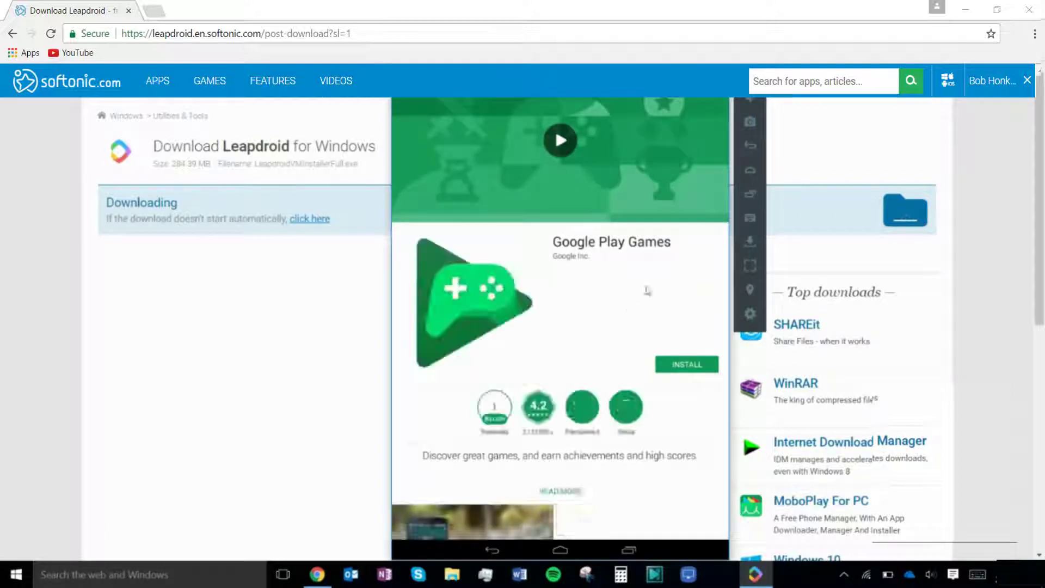
{"action": "left_click", "coordinate": [690, 366]}
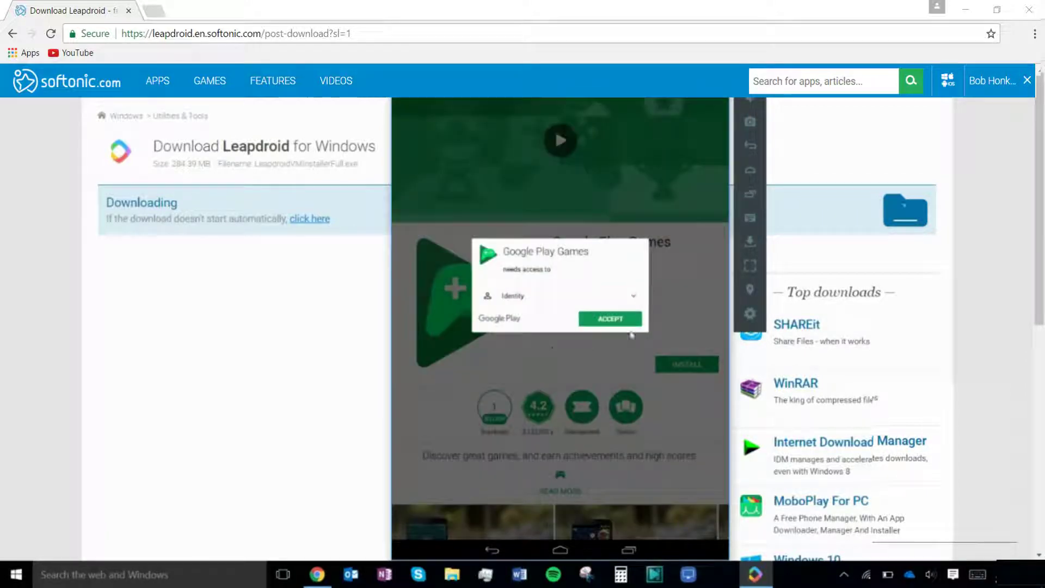
{"action": "left_click", "coordinate": [604, 317]}
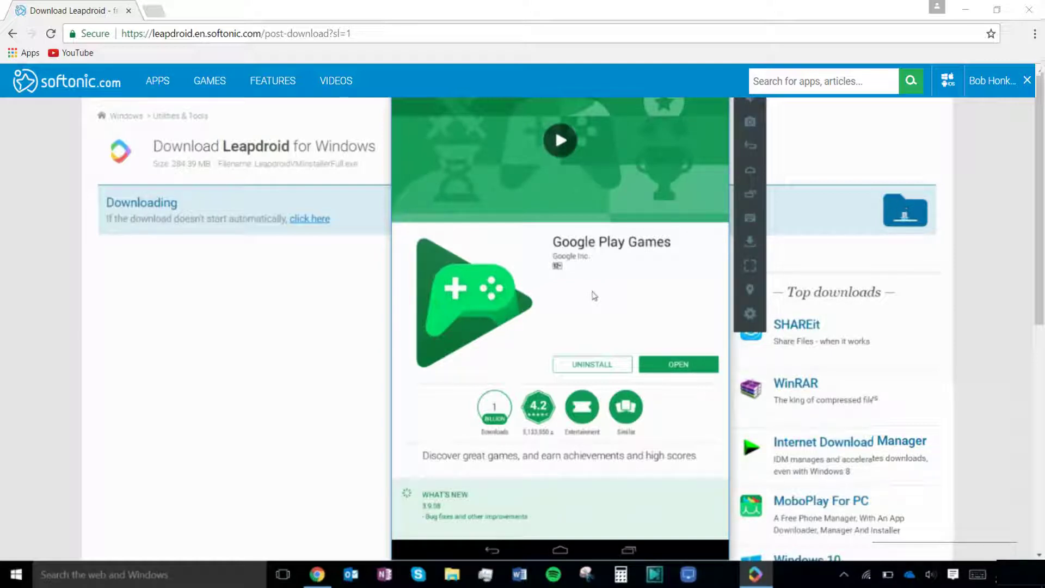
{"action": "left_click", "coordinate": [753, 146]}
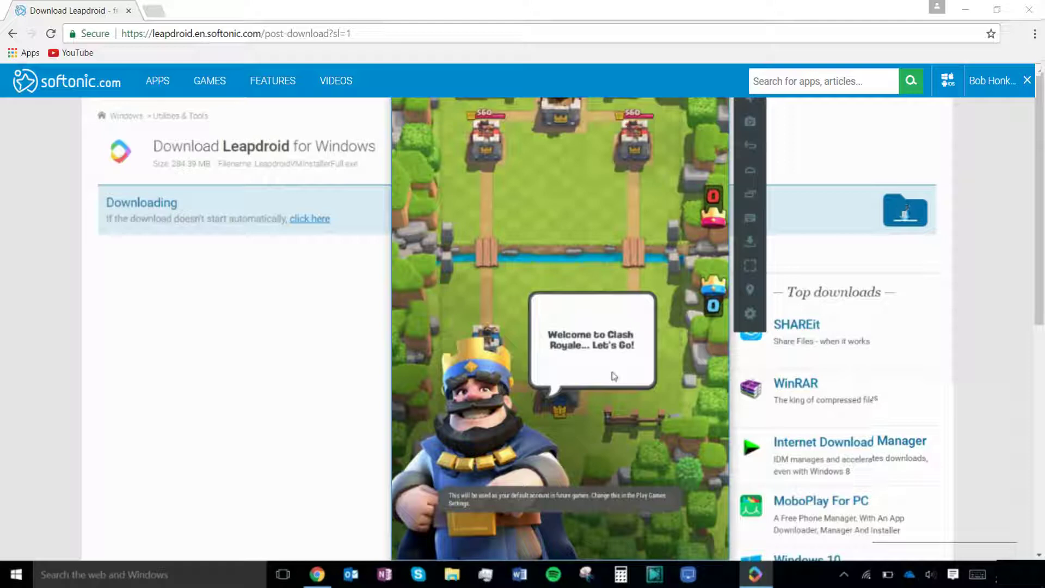
Dismiss the Google account progress prompt and play the training battle, deploying Archers, a Giant and other troops along the left lane
{"action": "left_click", "coordinate": [613, 373]}
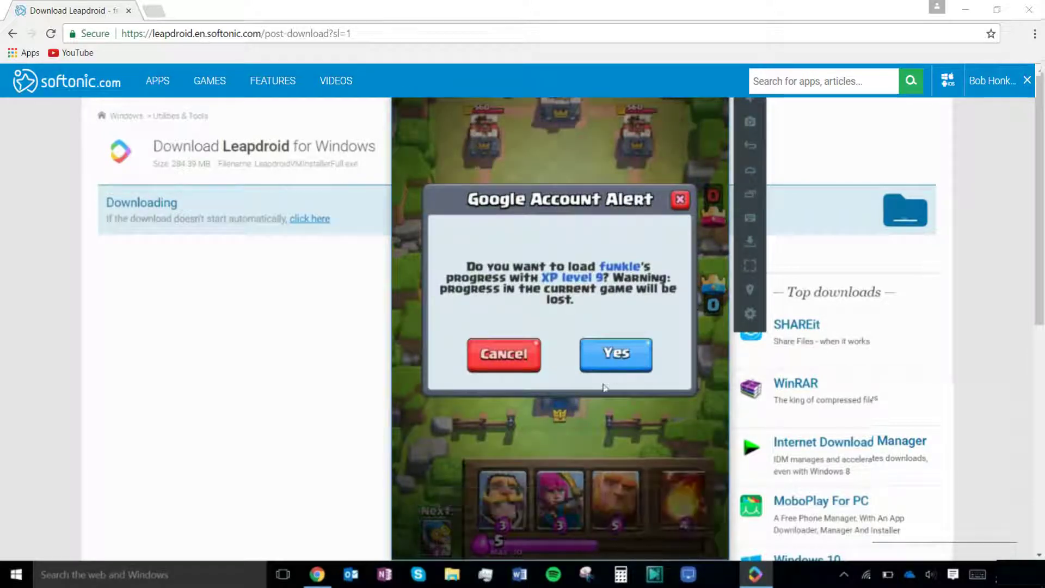
{"action": "left_click", "coordinate": [681, 201]}
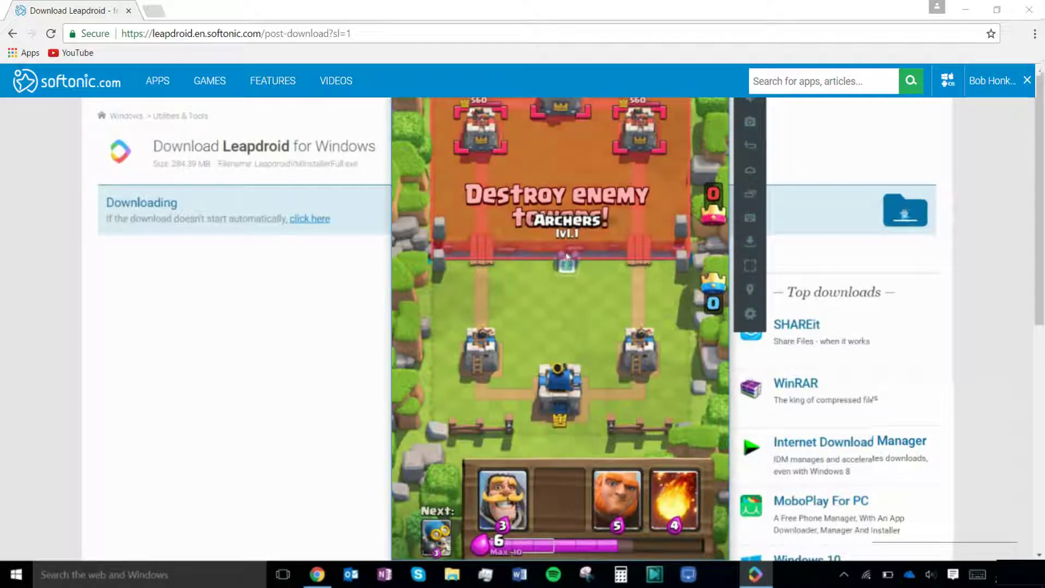
{"action": "left_click", "coordinate": [479, 240]}
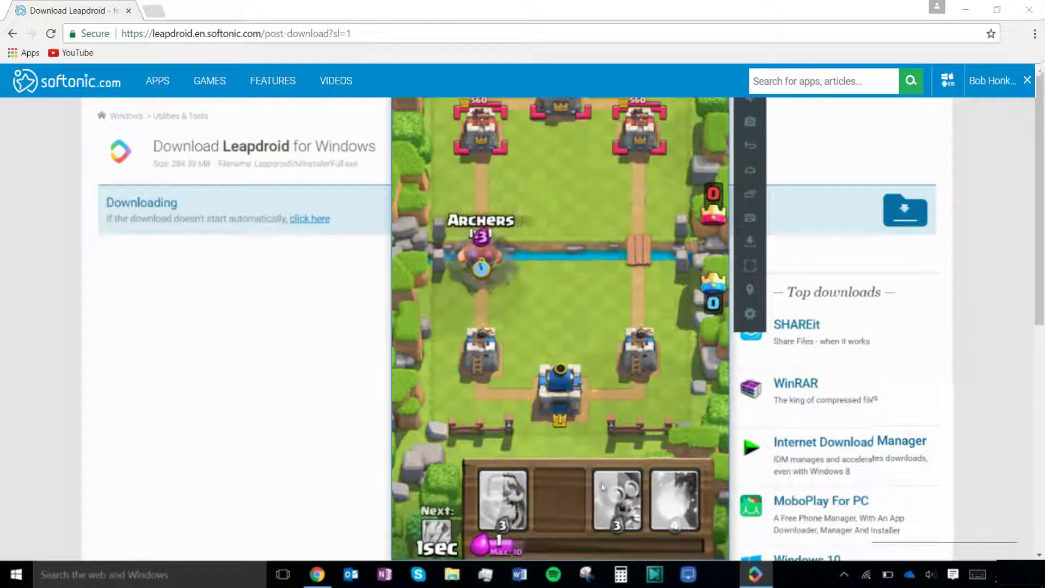
{"action": "left_click", "coordinate": [501, 258]}
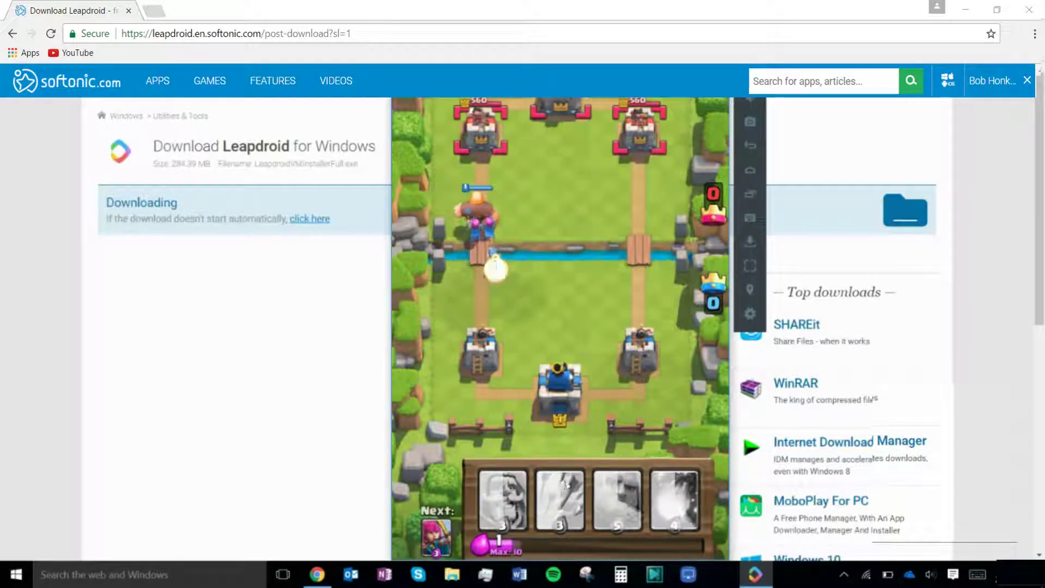
{"action": "left_click", "coordinate": [507, 501]}
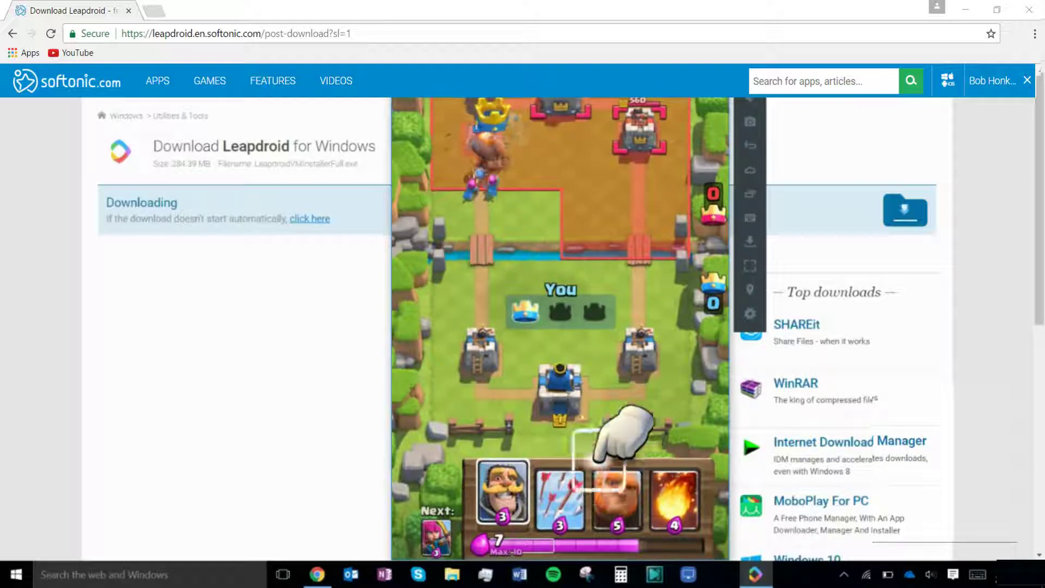
{"action": "left_click_drag", "start_coordinate": [617, 498], "coordinate": [523, 180]}
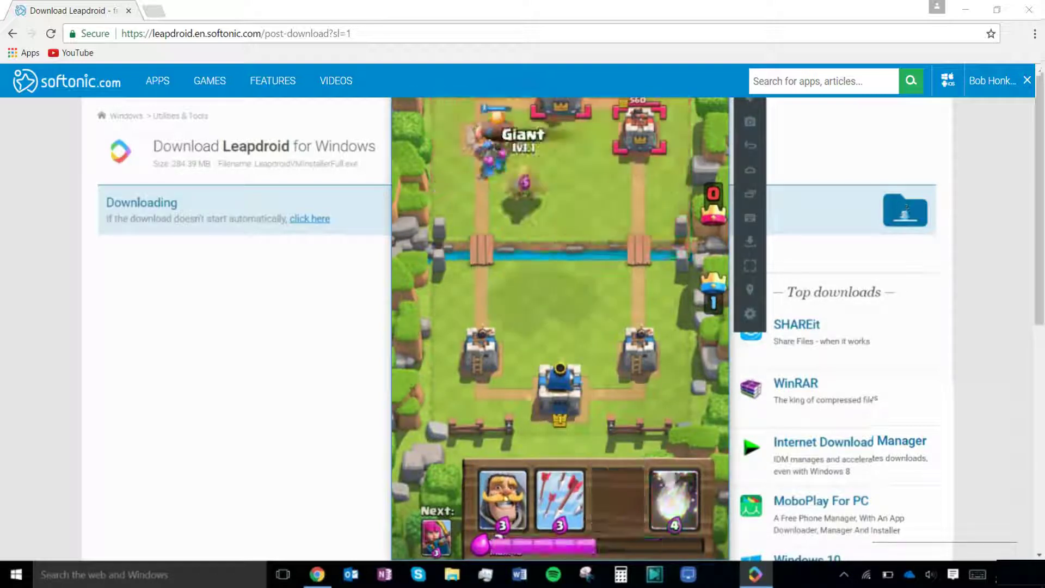
{"action": "left_click", "coordinate": [617, 493]}
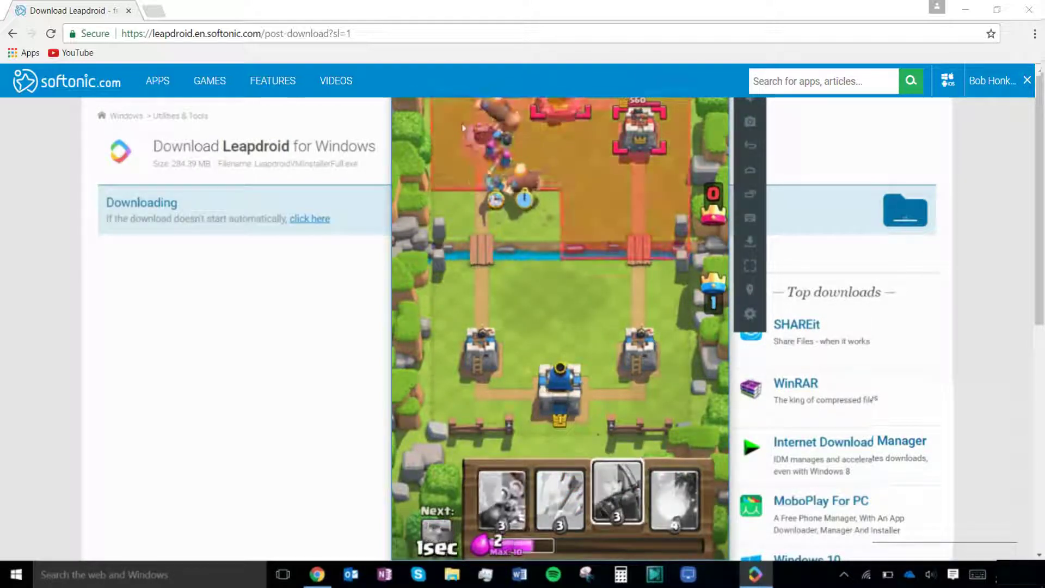
{"action": "left_click", "coordinate": [493, 166]}
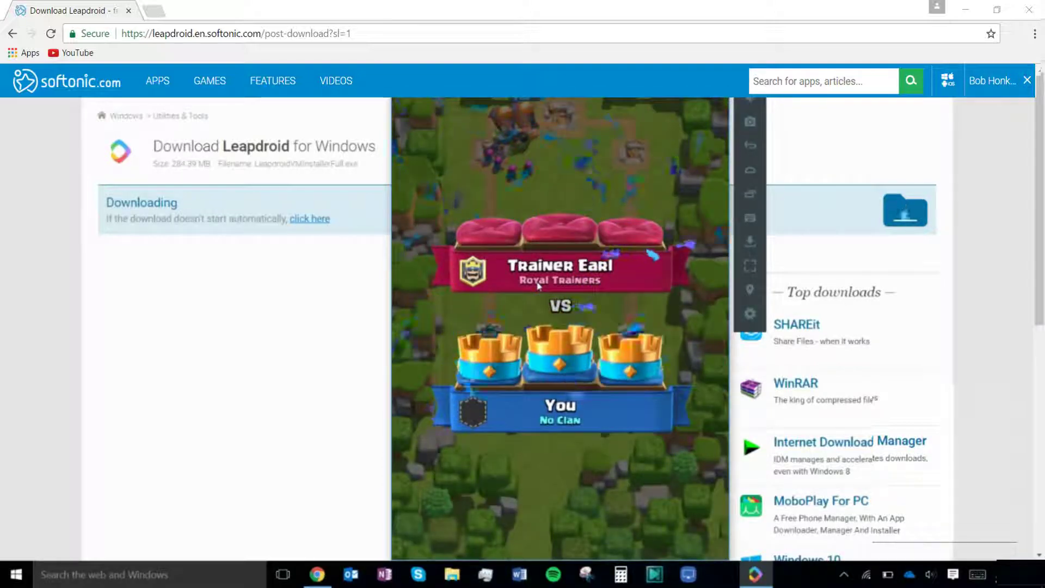
Leave the battle results and start the 5-second unlock of the Training Camp Wooden Chest
{"action": "left_click", "coordinate": [564, 482]}
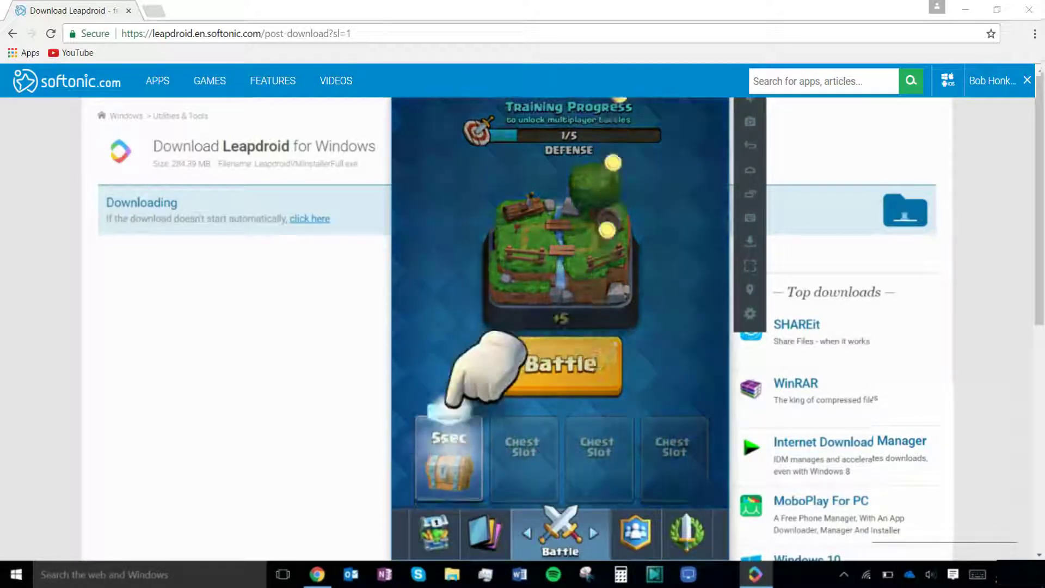
{"action": "left_click", "coordinate": [449, 455]}
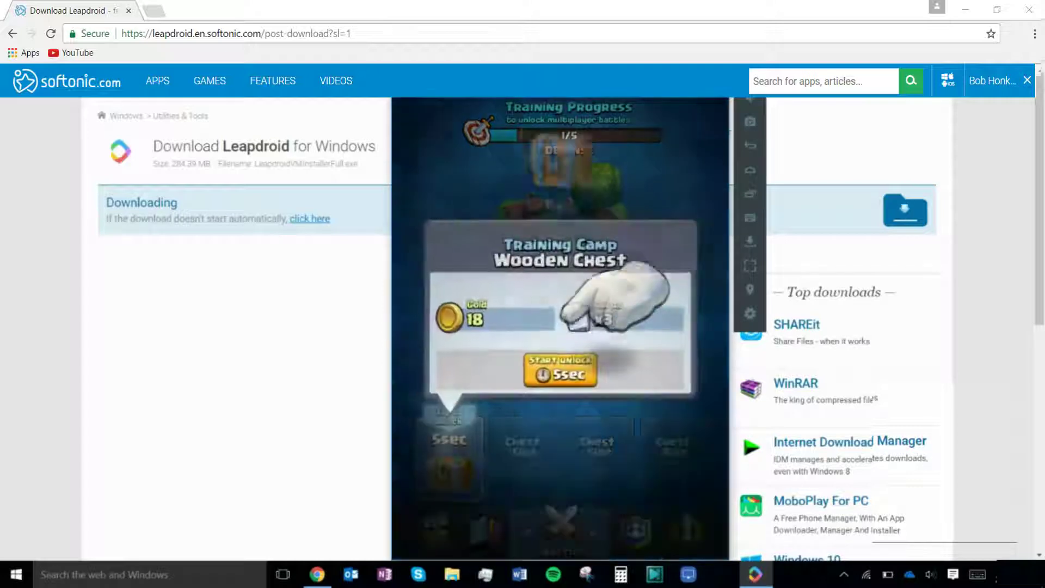
{"action": "left_click", "coordinate": [561, 374]}
Connect Google Play Sign-in in the game settings and load the linked account's saved progress, accepting the game's terms
{"action": "left_click", "coordinate": [664, 167]}
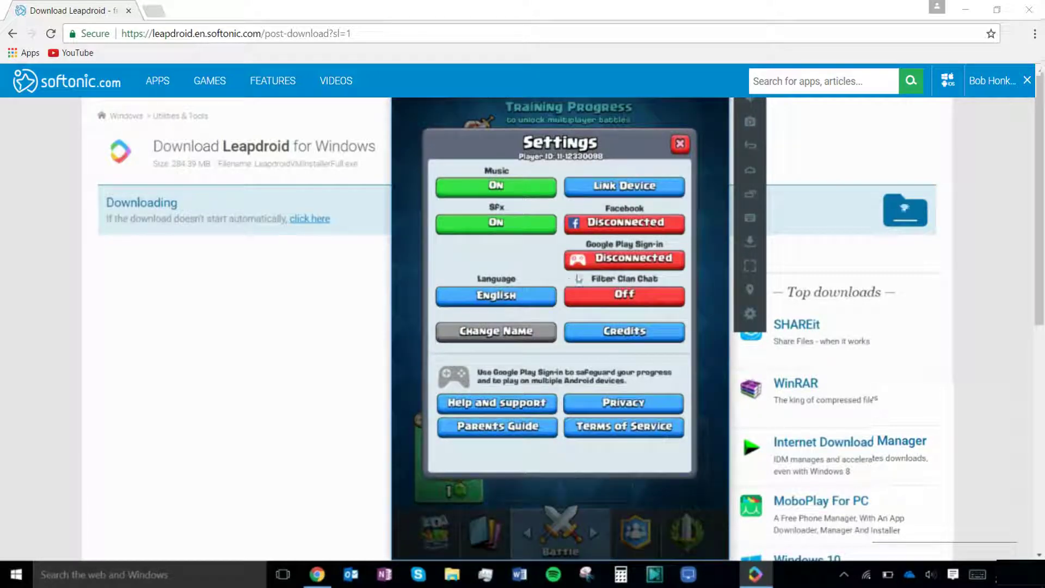
{"action": "left_click", "coordinate": [618, 265]}
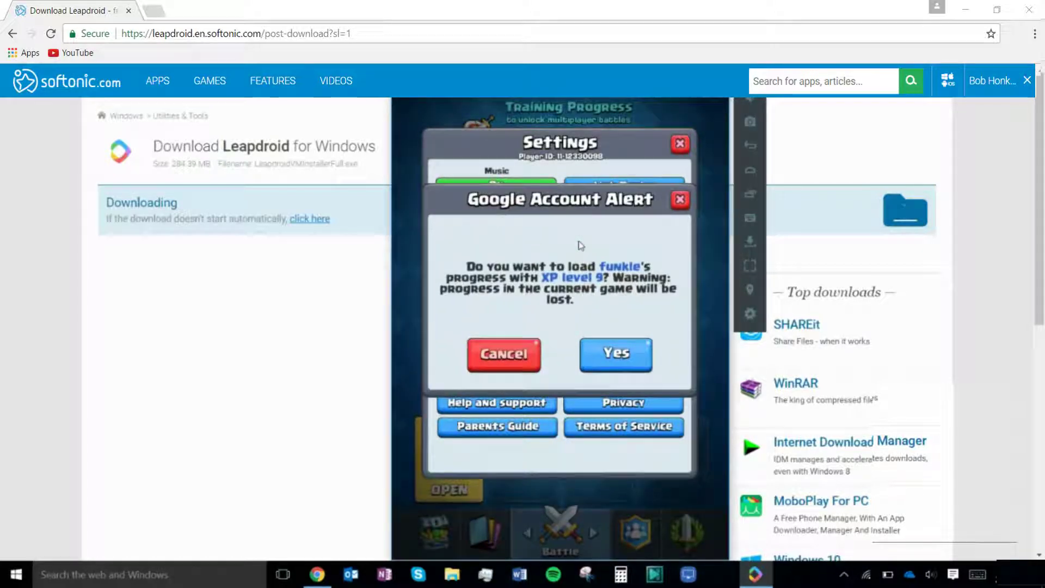
{"action": "left_click", "coordinate": [611, 367]}
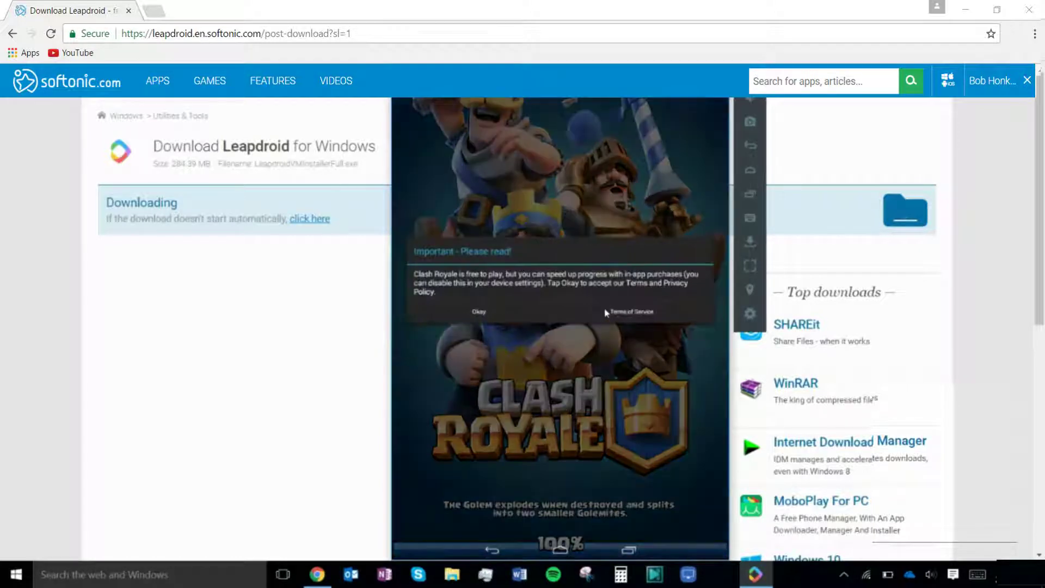
{"action": "left_click", "coordinate": [517, 319]}
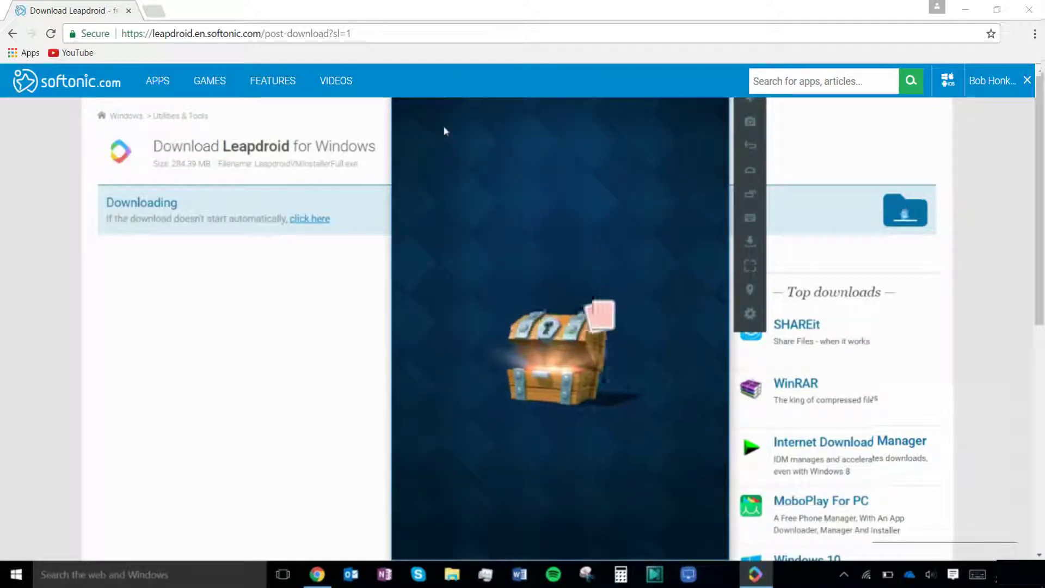
Collect everything from the wooden chest and briefly view the tournaments page before returning to the battle page
{"action": "left_click", "coordinate": [444, 132]}
{"action": "left_click", "coordinate": [444, 133]}
{"action": "left_click", "coordinate": [444, 129]}
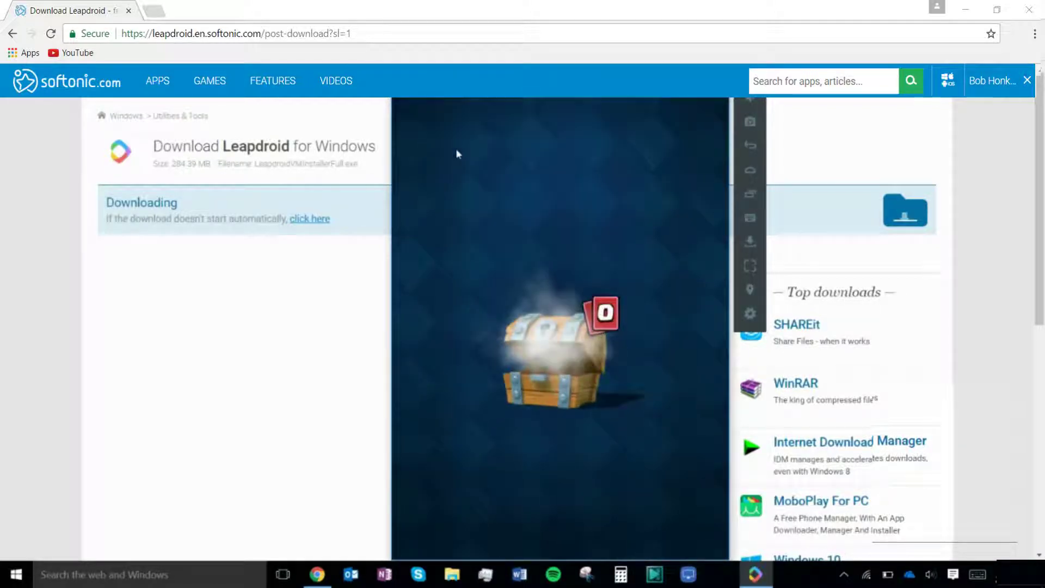
{"action": "left_click", "coordinate": [602, 450]}
{"action": "left_click", "coordinate": [687, 533]}
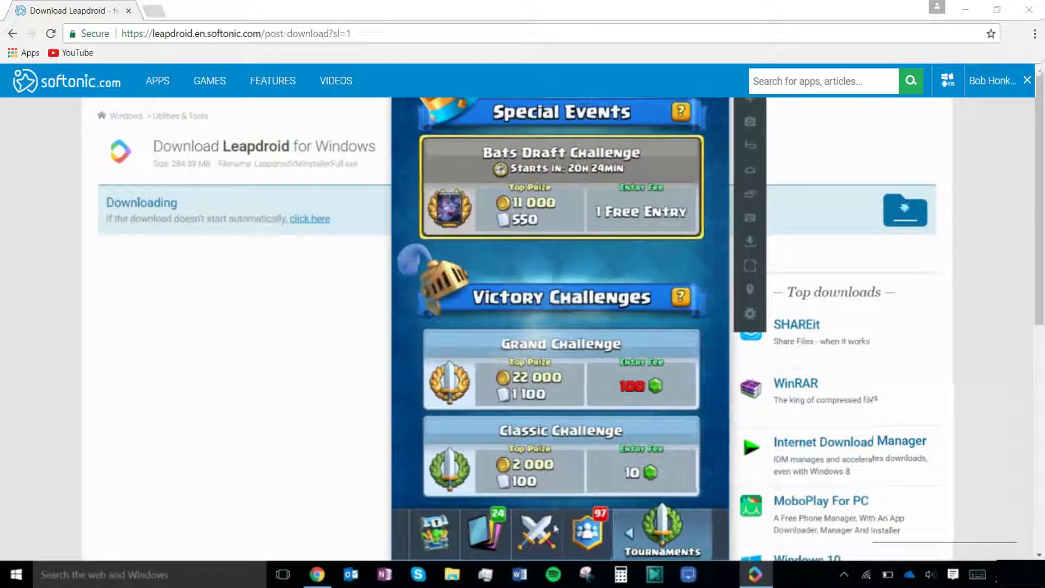
{"action": "left_click", "coordinate": [561, 536]}
Open the ready silver chest, collect its rewards, and start the 3-hour unlock of the Arena 10 Silver Chest
{"action": "left_click", "coordinate": [523, 461]}
{"action": "left_click", "coordinate": [522, 455]}
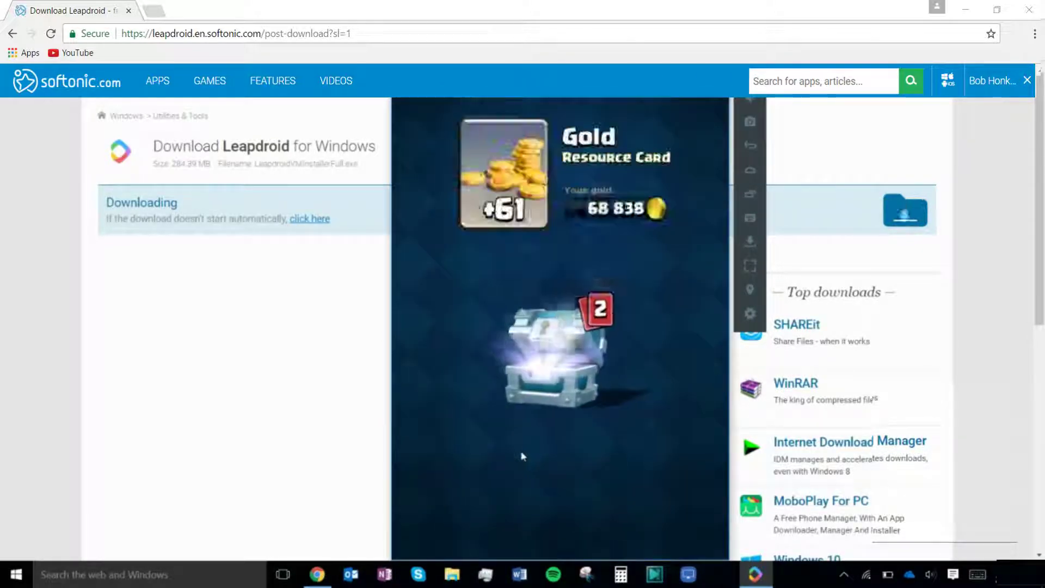
{"action": "left_click", "coordinate": [522, 455]}
{"action": "left_click", "coordinate": [493, 456]}
{"action": "left_click", "coordinate": [492, 456]}
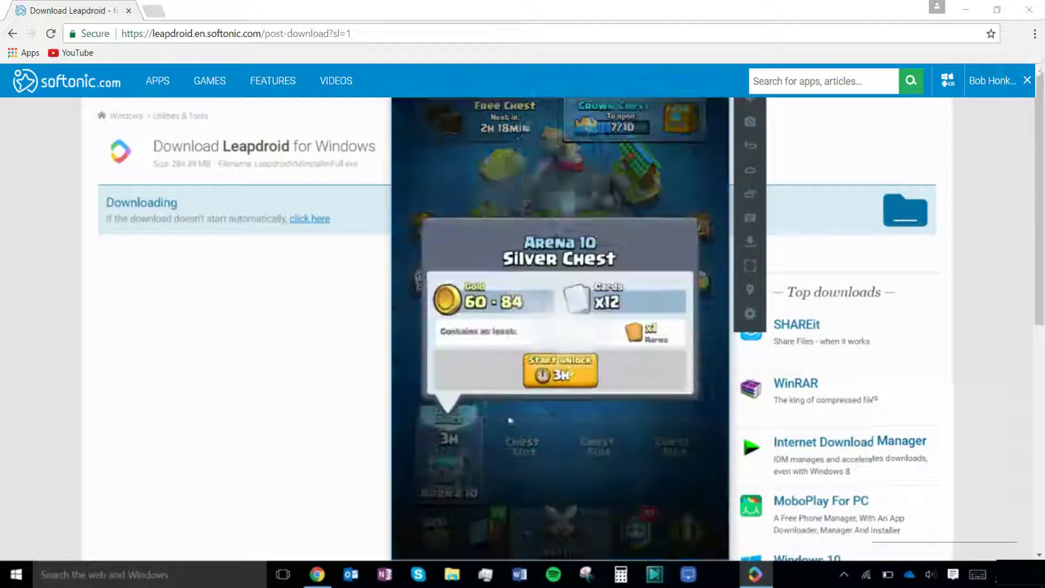
{"action": "left_click", "coordinate": [578, 366]}
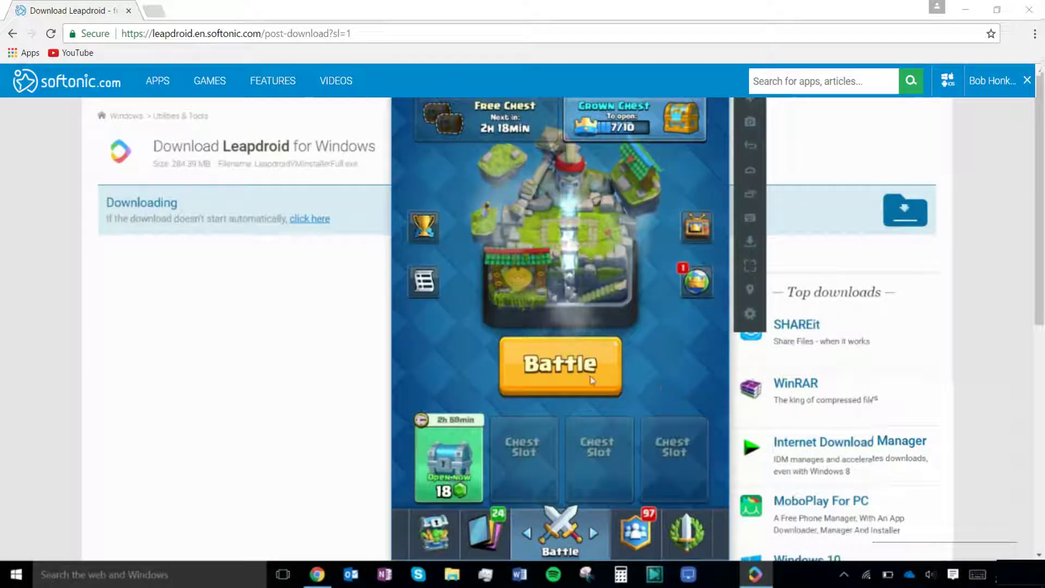